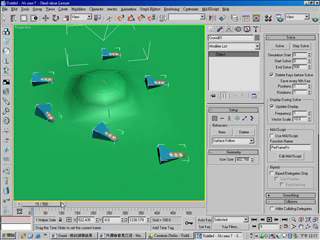
# - Switch to wireframe, add a Speed Vary behavior to the crowd and edit its Speed value
pyautogui.press('F3')
pyautogui.press('F3')
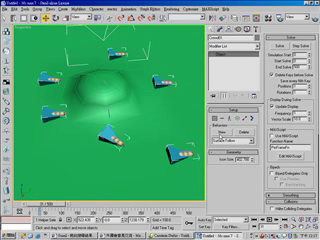
pyautogui.click(236, 131)
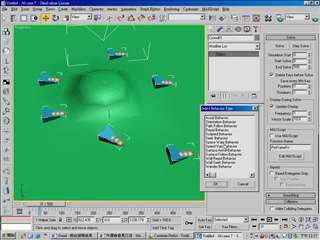
pyautogui.click(225, 147)
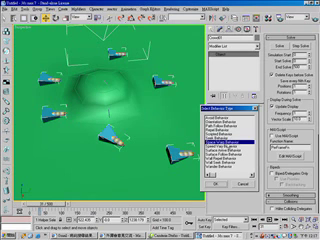
pyautogui.click(225, 152)
pyautogui.click(214, 183)
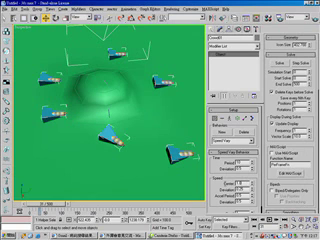
pyautogui.click(239, 183)
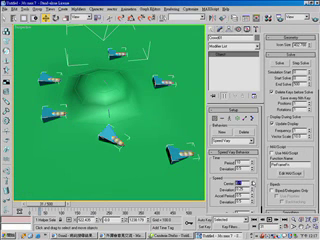
pyautogui.write('5')
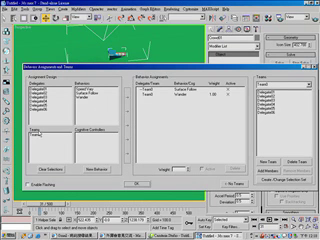
# - Select and deselect Team0, then close the Behavior Assignments dialog
pyautogui.click(38, 135)
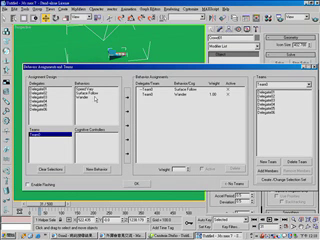
pyautogui.click(88, 89)
pyautogui.press('Return')
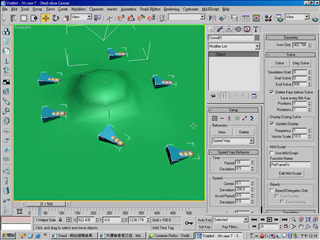
# - Draw a box at the crowd centre in the maximized Top view, then restore four views
pyautogui.press('w')
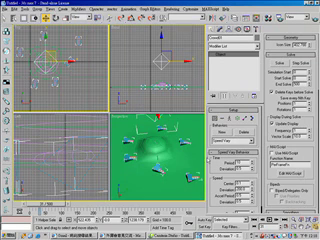
pyautogui.press('w')
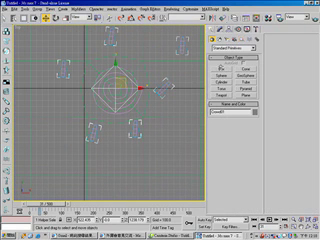
pyautogui.click(222, 69)
pyautogui.moveTo(98, 68); pyautogui.dragTo(142, 112)
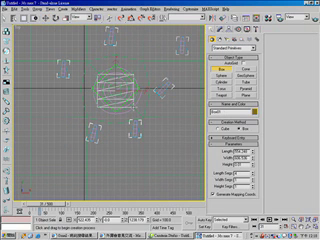
pyautogui.click(58, 42)
pyautogui.rightClick(79, 57)
pyautogui.hotkey('alt', 'w')
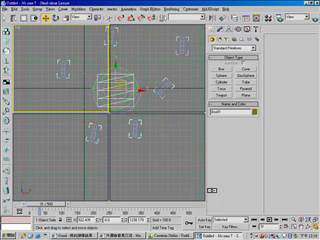
# - Rotate the box about its vertical axis and reselect the Crowd object's settings
pyautogui.click(232, 32)
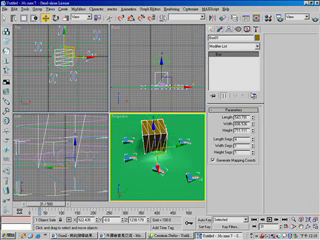
pyautogui.moveTo(40, 38); pyautogui.dragTo(46, 38)
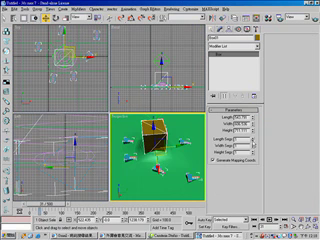
pyautogui.click(173, 60)
pyautogui.click(218, 32)
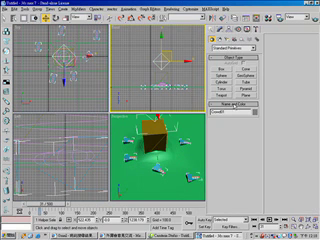
pyautogui.click(232, 32)
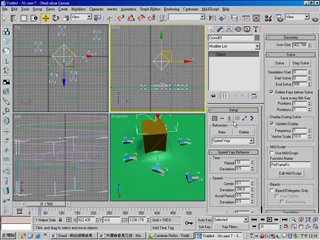
# - Add a Seek behavior targeting the box and maximize the Perspective view
pyautogui.click(212, 133)
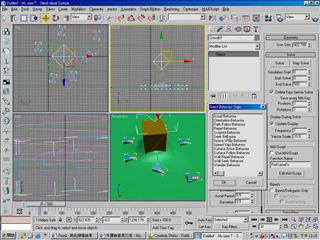
pyautogui.click(228, 182)
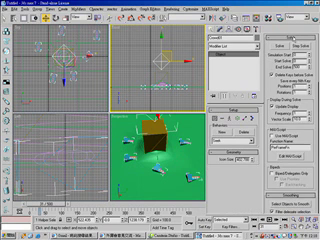
pyautogui.click(290, 37)
pyautogui.click(290, 37)
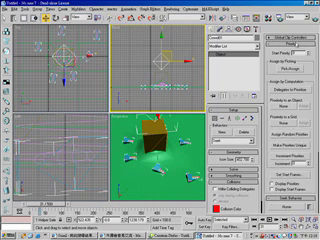
pyautogui.click(290, 45)
pyautogui.click(283, 59)
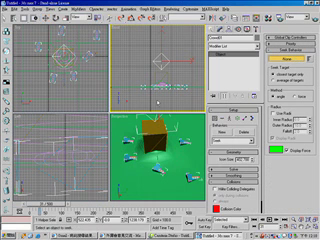
pyautogui.click(152, 132)
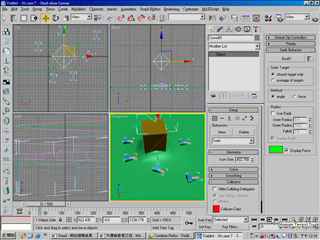
pyautogui.hotkey('alt', 'w')
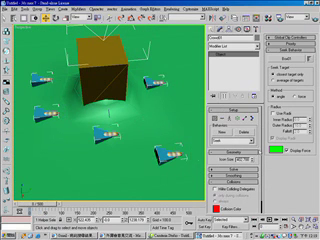
# - Assign the Seek behavior to Team0 in Behavior Assignments and confirm with OK
pyautogui.click(222, 105)
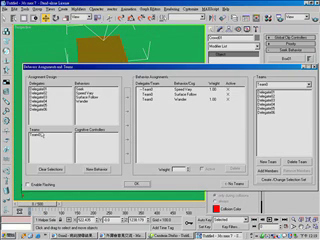
pyautogui.click(38, 134)
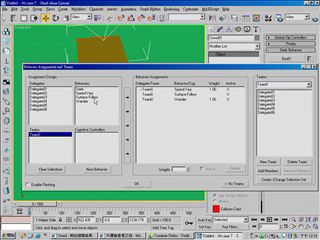
pyautogui.click(80, 89)
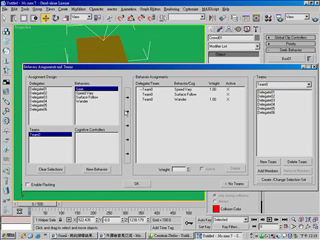
pyautogui.click(127, 111)
pyautogui.click(145, 91)
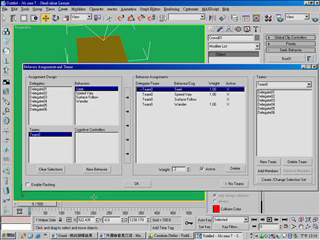
pyautogui.click(137, 184)
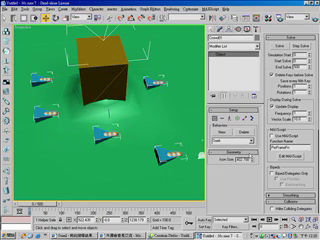
# - Add a new Avoid behavior to the crowd
pyautogui.click(200, 142)
pyautogui.click(194, 132)
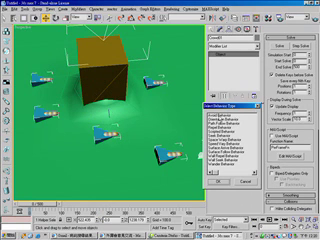
pyautogui.click(218, 145)
pyautogui.click(211, 209)
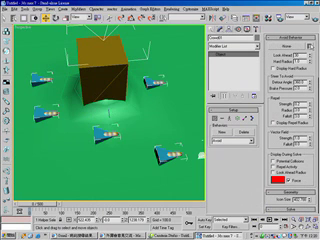
# - Select Delegate01–06 by name, enable Display Pref Radius, and start a solve
pyautogui.click(78, 11)
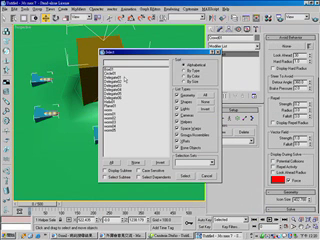
pyautogui.moveTo(125, 75); pyautogui.dragTo(121, 99)
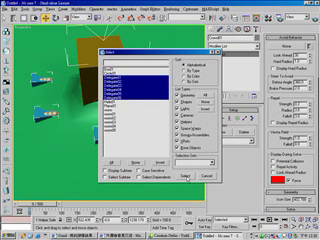
pyautogui.click(187, 176)
pyautogui.click(217, 68)
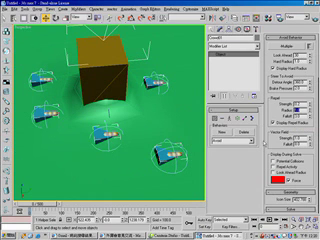
pyautogui.click(292, 36)
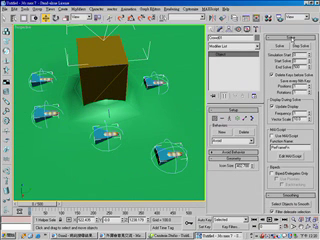
pyautogui.click(274, 46)
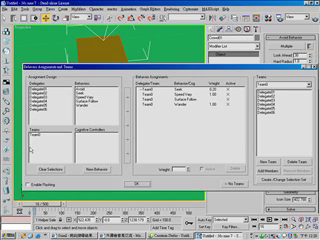
# - Assign Avoid to Team01, confirm the assignment, and run the crowd solve
pyautogui.click(36, 134)
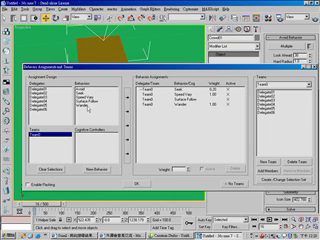
pyautogui.click(82, 90)
pyautogui.click(126, 94)
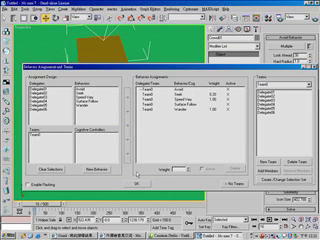
pyautogui.click(139, 184)
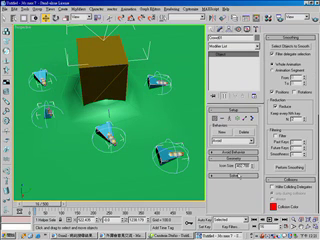
pyautogui.click(225, 45)
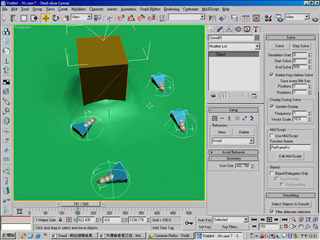
# - Select the delegates by name and hide them, then hide the box
pyautogui.press('h')
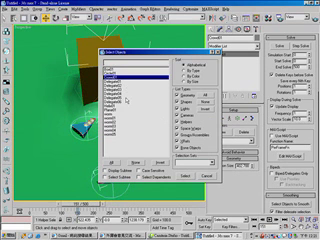
pyautogui.moveTo(128, 86); pyautogui.dragTo(130, 128)
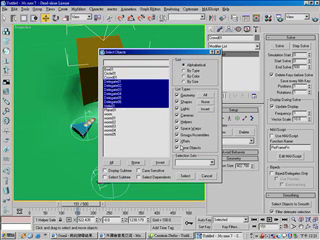
pyautogui.click(184, 176)
pyautogui.rightClick(165, 92)
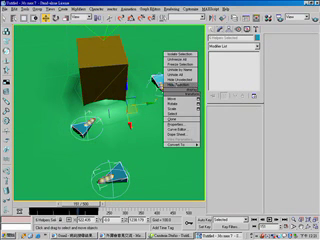
pyautogui.click(180, 87)
pyautogui.click(107, 68)
pyautogui.rightClick(110, 58)
pyautogui.click(130, 50)
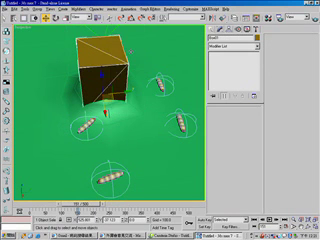
# - Unhide all objects, then hide the box and the ground plane again
pyautogui.rightClick(148, 60)
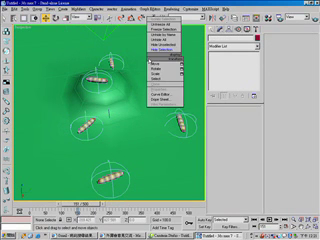
pyautogui.click(275, 30)
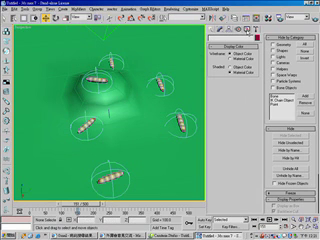
pyautogui.click(268, 141)
pyautogui.click(268, 169)
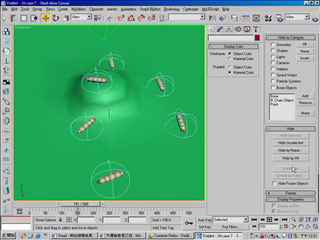
pyautogui.click(120, 45)
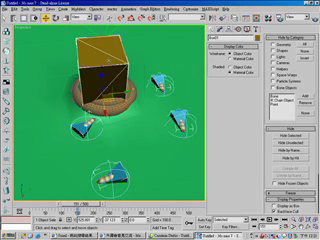
pyautogui.rightClick(108, 62)
pyautogui.click(120, 56)
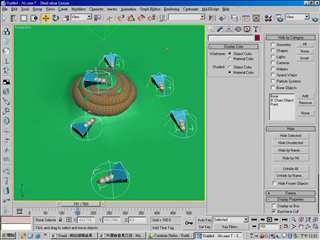
pyautogui.click(168, 52)
pyautogui.rightClick(168, 52)
pyautogui.click(190, 40)
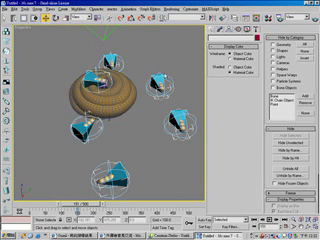
# - Hide each remaining delegate through the quad menu and show four viewports
pyautogui.click(158, 80)
pyautogui.rightClick(160, 78)
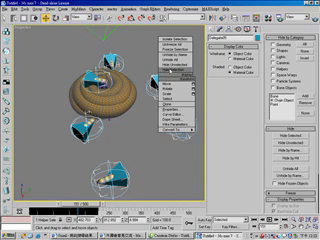
pyautogui.click(180, 70)
pyautogui.rightClick(182, 114)
pyautogui.click(205, 111)
pyautogui.rightClick(140, 58)
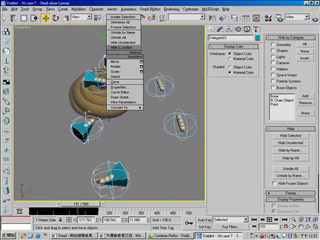
pyautogui.click(120, 66)
pyautogui.rightClick(92, 77)
pyautogui.click(105, 72)
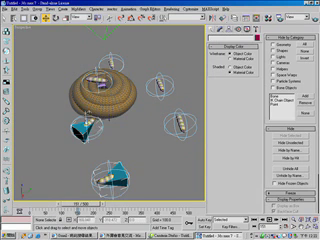
pyautogui.rightClick(85, 127)
pyautogui.click(103, 120)
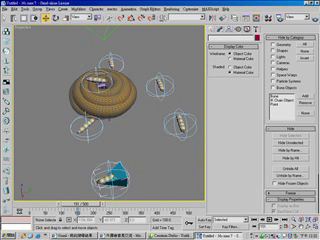
pyautogui.rightClick(117, 168)
pyautogui.click(140, 165)
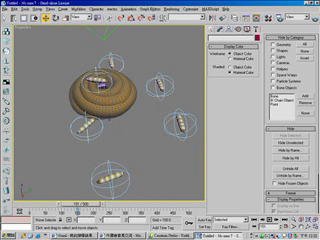
pyautogui.press('w')
# - Create a large green ground plane in the Top view and maximize Perspective
pyautogui.click(70, 75)
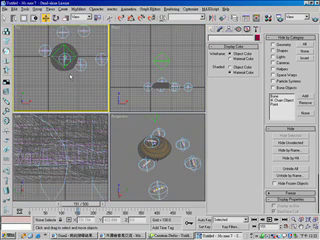
pyautogui.click(59, 20)
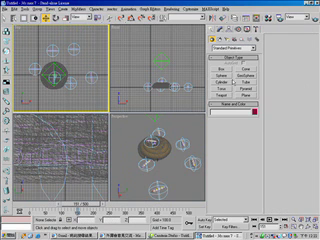
pyautogui.click(288, 122)
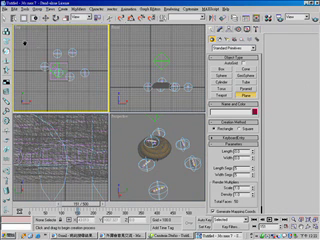
pyautogui.moveTo(100, 100); pyautogui.dragTo(30, 32)
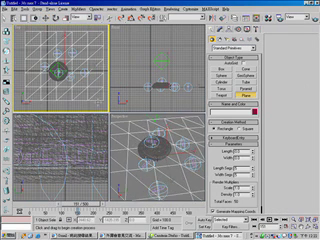
pyautogui.moveTo(40, 46); pyautogui.dragTo(50, 34)
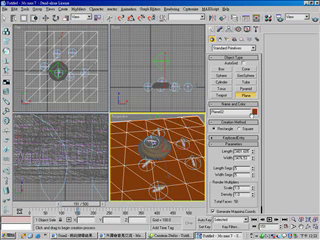
pyautogui.click(306, 140)
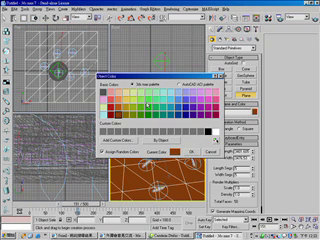
pyautogui.click(155, 100)
pyautogui.click(191, 152)
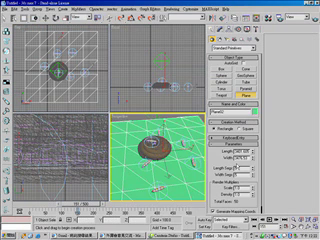
pyautogui.press('w')
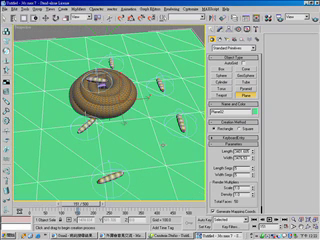
pyautogui.rightClick(58, 42)
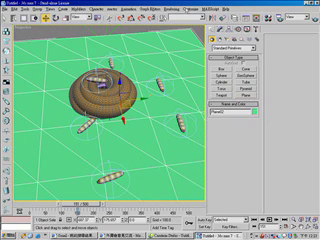
# - Play and stop the crowd animation, then scrub to about frame 96
pyautogui.press('/')
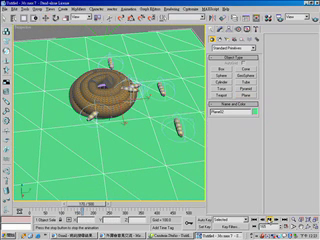
pyautogui.press('/')
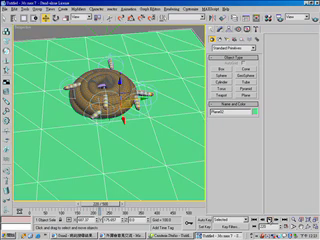
pyautogui.press('/')
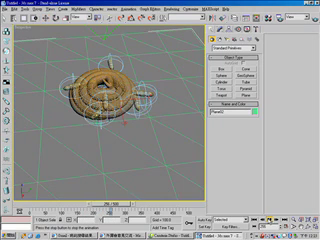
pyautogui.press('/')
pyautogui.moveTo(122, 175); pyautogui.dragTo(45, 175)
pyautogui.moveTo(70, 203); pyautogui.dragTo(92, 203)
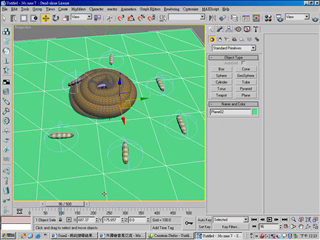
# - Add a global clip controller for a maggot biped and open its motion clips
pyautogui.hotkey('alt', 'x')
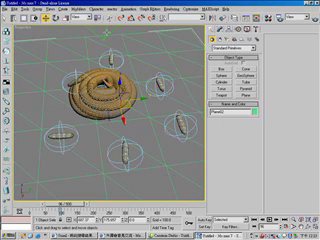
pyautogui.hotkey('alt', 'x')
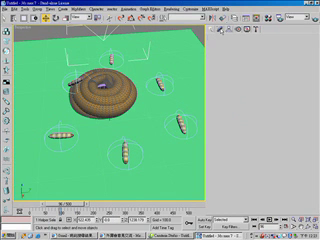
pyautogui.click(60, 20)
pyautogui.scroll(-5, 290, 150)
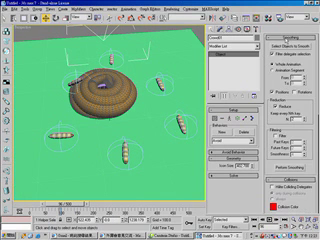
pyautogui.scroll(-5, 290, 150)
pyautogui.scroll(-5, 290, 130)
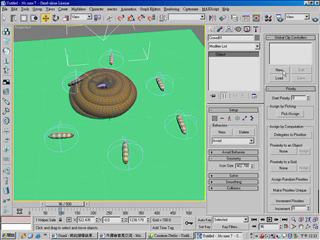
pyautogui.click(281, 71)
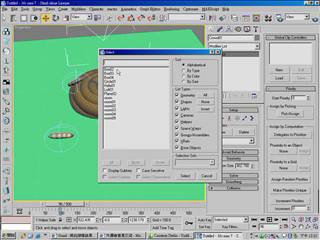
pyautogui.click(121, 98)
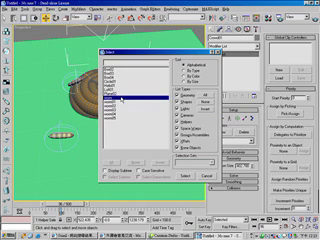
pyautogui.click(186, 177)
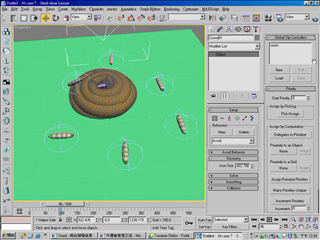
pyautogui.doubleClick(289, 46)
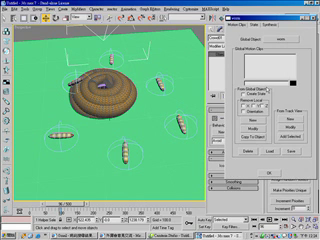
# - Create the move motion clip, then a second stop motion clip
pyautogui.click(198, 120)
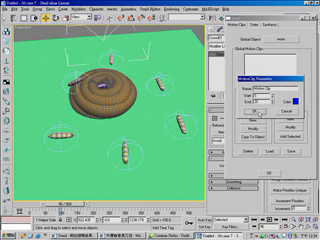
pyautogui.doubleClick(263, 88)
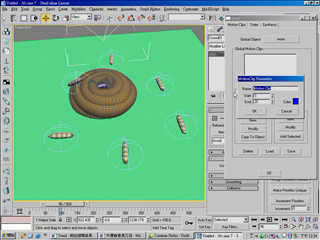
pyautogui.write('Worm')
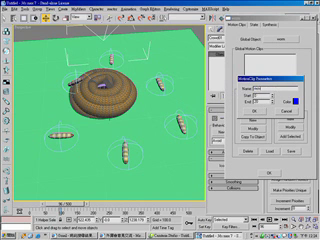
pyautogui.write('k')
pyautogui.click(242, 139)
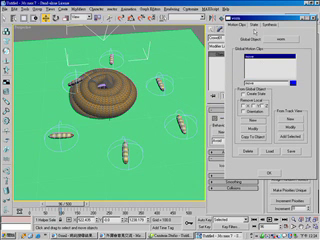
pyautogui.click(250, 128)
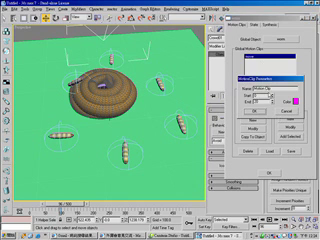
pyautogui.doubleClick(263, 88)
pyautogui.write('amb')
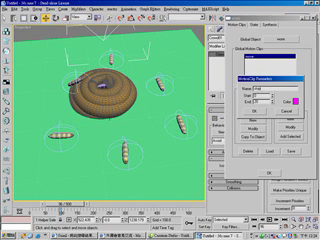
pyautogui.press('Tab')
pyautogui.press('Return')
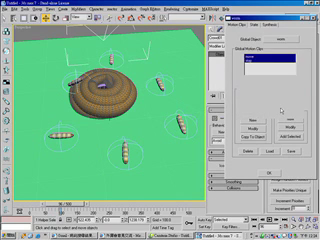
# - Rename a synthesis state and assign it the move clip
pyautogui.click(283, 27)
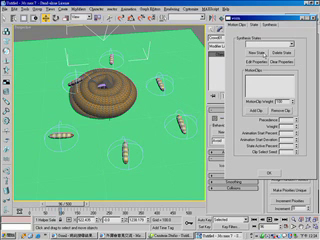
pyautogui.click(252, 43)
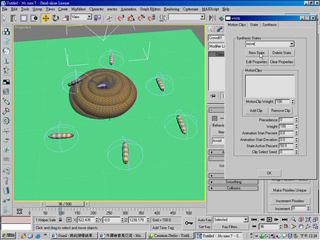
pyautogui.write('d')
pyautogui.click(292, 44)
pyautogui.click(262, 53)
pyautogui.click(256, 110)
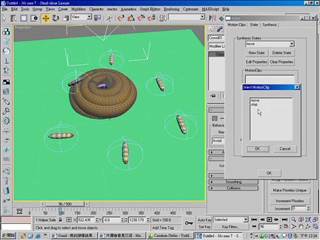
pyautogui.click(256, 99)
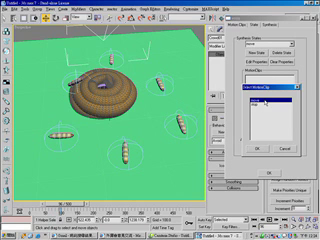
pyautogui.click(258, 148)
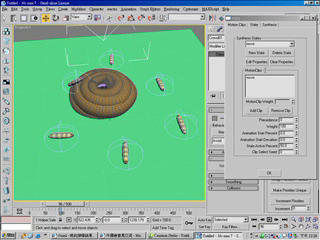
# - Assign the stop clip to the other synthesis state and select a state's motion clip
pyautogui.click(262, 42)
pyautogui.click(250, 50)
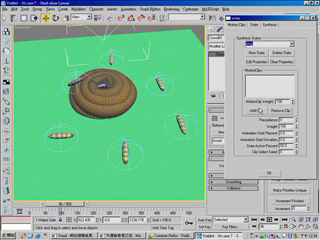
pyautogui.click(256, 110)
pyautogui.click(256, 99)
pyautogui.click(257, 148)
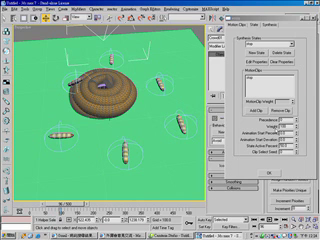
pyautogui.click(290, 42)
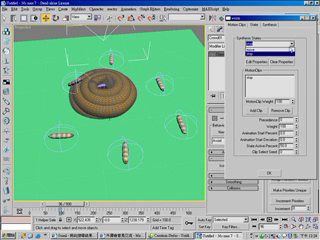
pyautogui.click(256, 76)
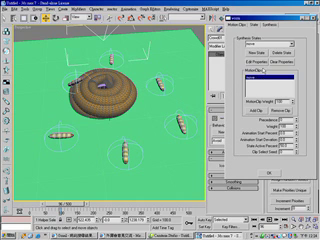
# - Set the chosen synthesis state's Max speed to 2 in Edit Properties, then exit
pyautogui.click(254, 62)
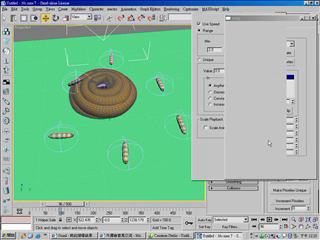
pyautogui.click(293, 46)
pyautogui.click(268, 51)
pyautogui.click(246, 62)
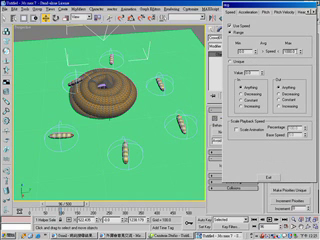
pyautogui.doubleClick(288, 51)
pyautogui.write('2')
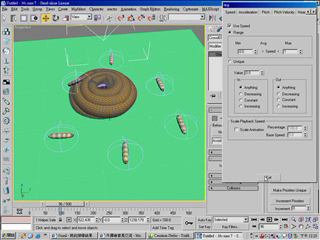
pyautogui.click(268, 178)
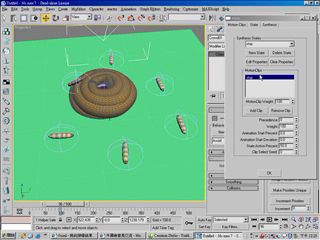
# - Select the group of maggot bipeds for synthesis from the Synthesis tab
pyautogui.click(238, 52)
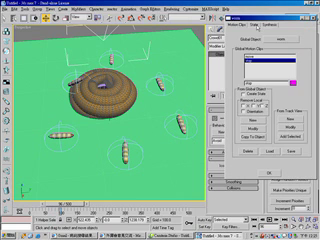
pyautogui.click(256, 24)
pyautogui.click(270, 24)
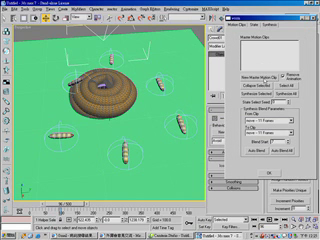
pyautogui.click(257, 77)
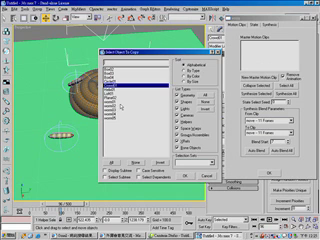
pyautogui.moveTo(110, 101); pyautogui.dragTo(112, 118)
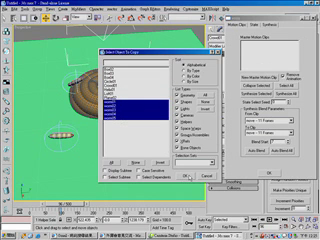
pyautogui.press('Return')
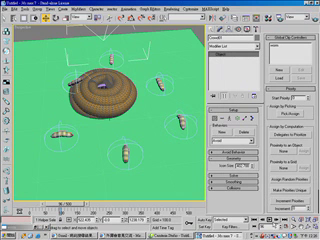
# - Play the crowd animation, then turn off Display During Solve
pyautogui.press('/')
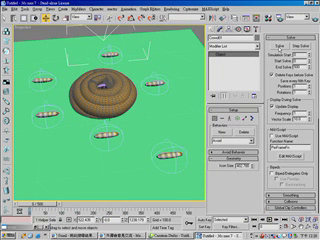
pyautogui.click(212, 128)
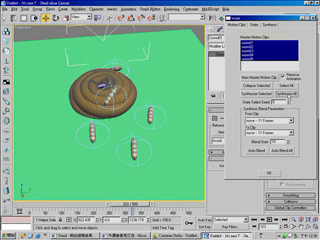
# - Synthesize all motion clips, then stop playback and scrub back to about frame 166
pyautogui.press('Return')
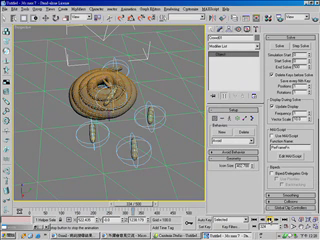
pyautogui.click(276, 203)
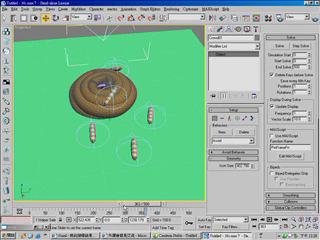
pyautogui.moveTo(145, 203); pyautogui.dragTo(115, 203)
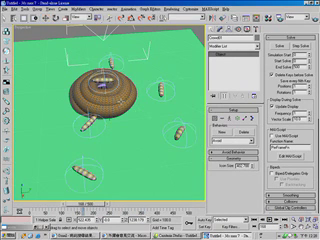